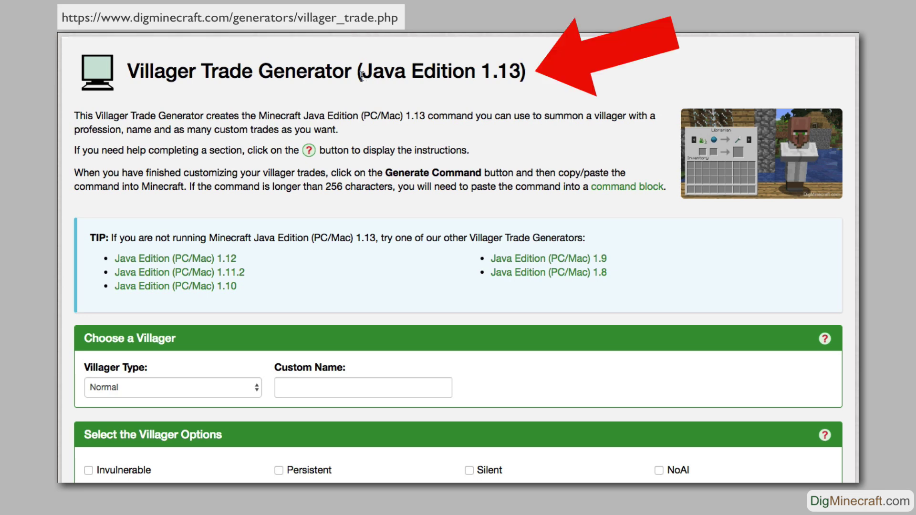
- Highlight the Java Edition 1.13 title, then scroll down toward the Choose a Villager section
{"action": "left_click_drag", "start_coordinate": [362, 76], "coordinate": [518, 76]}
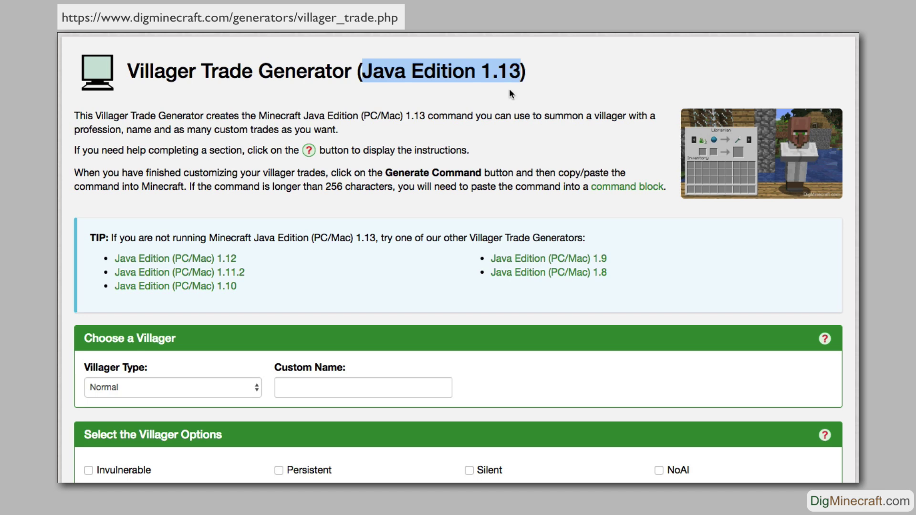
{"action": "left_click", "coordinate": [507, 94]}
{"action": "scroll", "coordinate": [508, 94], "scroll_direction": "down", "scroll_amount": 3}
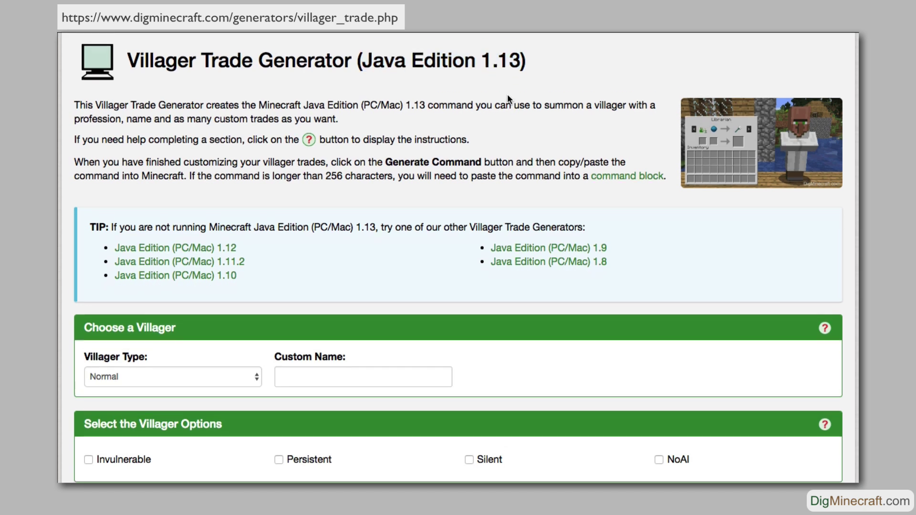
{"action": "scroll", "coordinate": [508, 98], "scroll_direction": "down", "scroll_amount": 4}
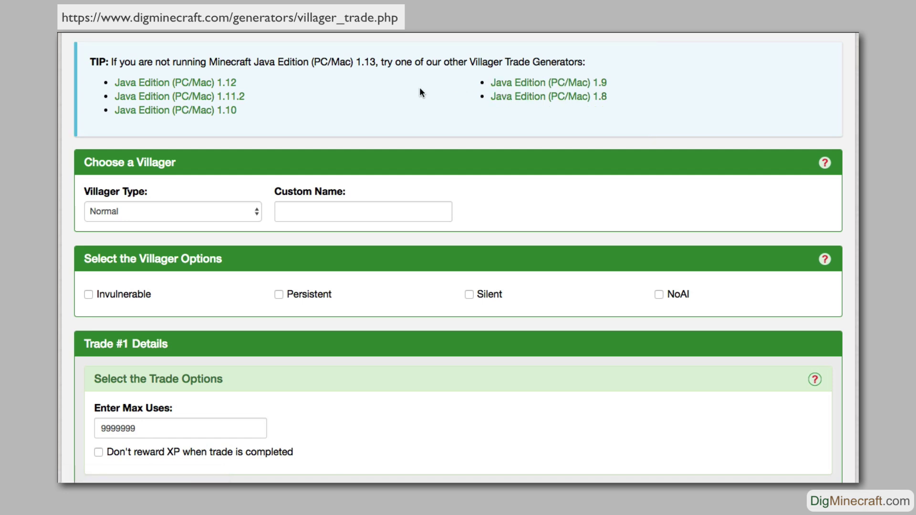
{"action": "scroll", "coordinate": [420, 91], "scroll_direction": "down", "scroll_amount": 5}
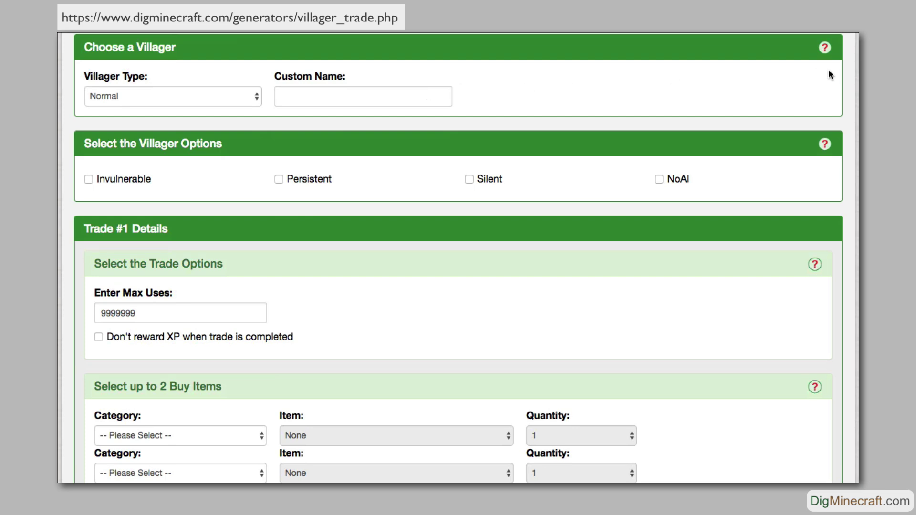
- View and close the villager help, then set the villager type to Farmer
{"action": "left_click", "coordinate": [824, 50]}
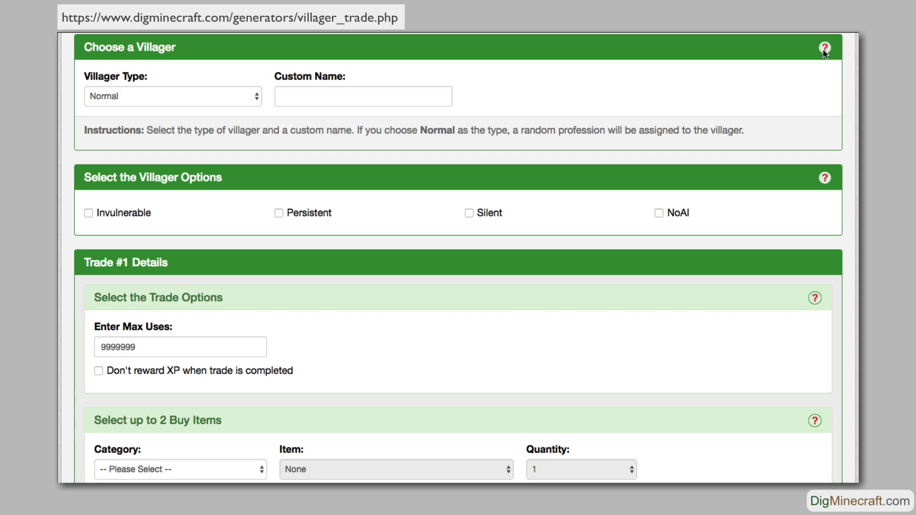
{"action": "left_click", "coordinate": [824, 49]}
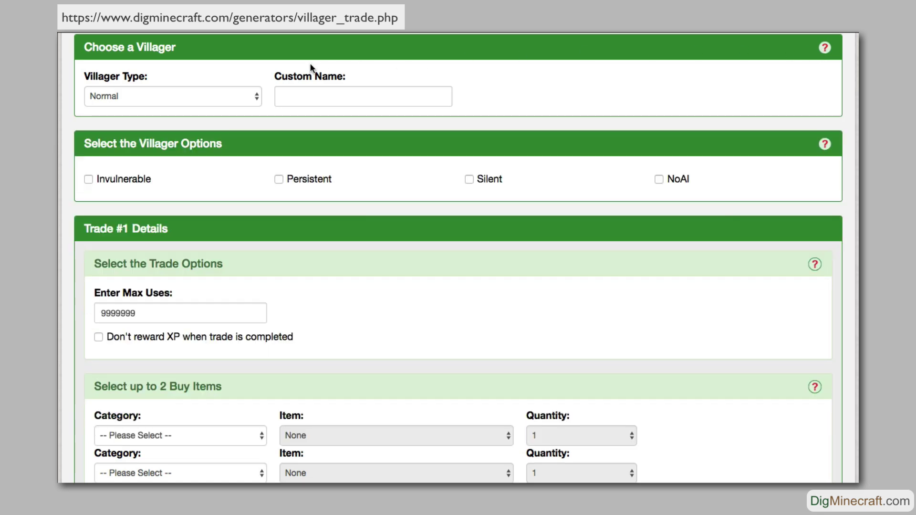
{"action": "left_click", "coordinate": [220, 96]}
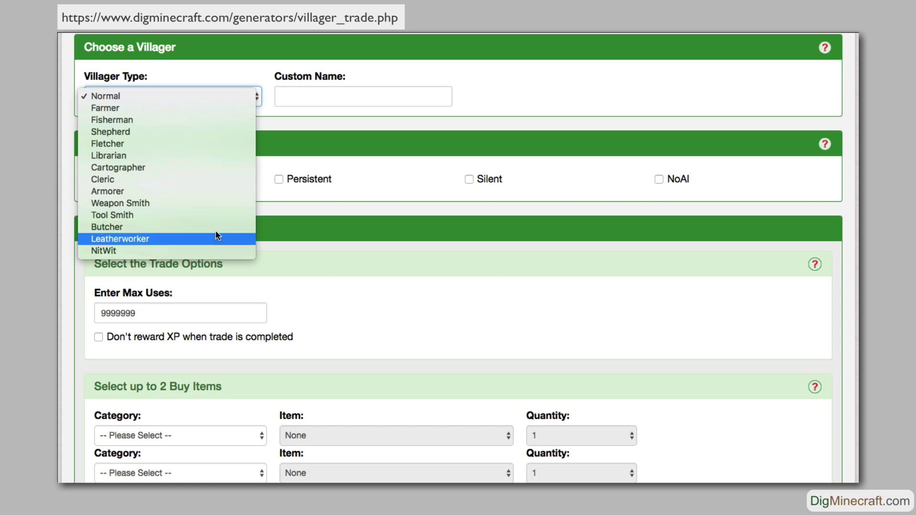
{"action": "left_click", "coordinate": [215, 112]}
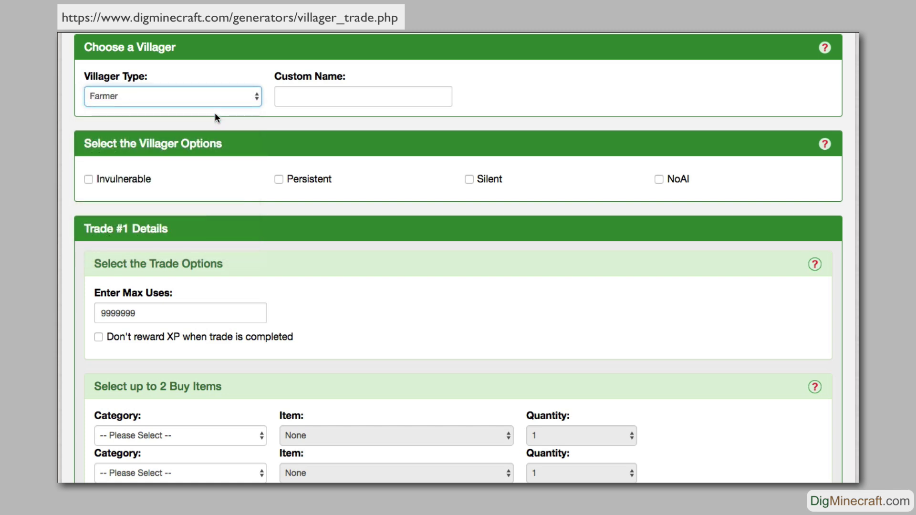
- Give the villager the custom name 'Farmer Fred' and make it invulnerable
{"action": "left_click", "coordinate": [313, 97]}
{"action": "type", "text": "Farmer Fred"}
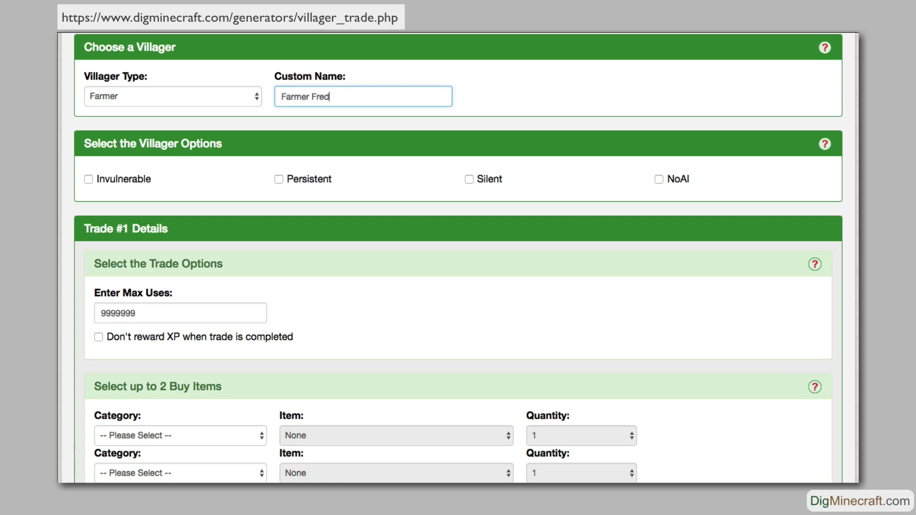
{"action": "left_click", "coordinate": [90, 183]}
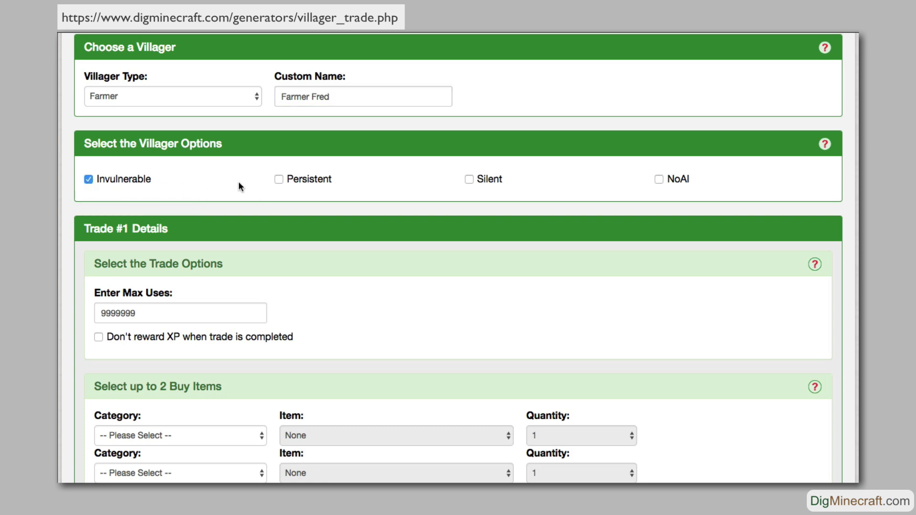
{"action": "left_click", "coordinate": [280, 180]}
- Review Trade #1's max uses of 9999999 and bring up the first buy item categories
{"action": "scroll", "coordinate": [307, 201], "scroll_direction": "down", "scroll_amount": 3}
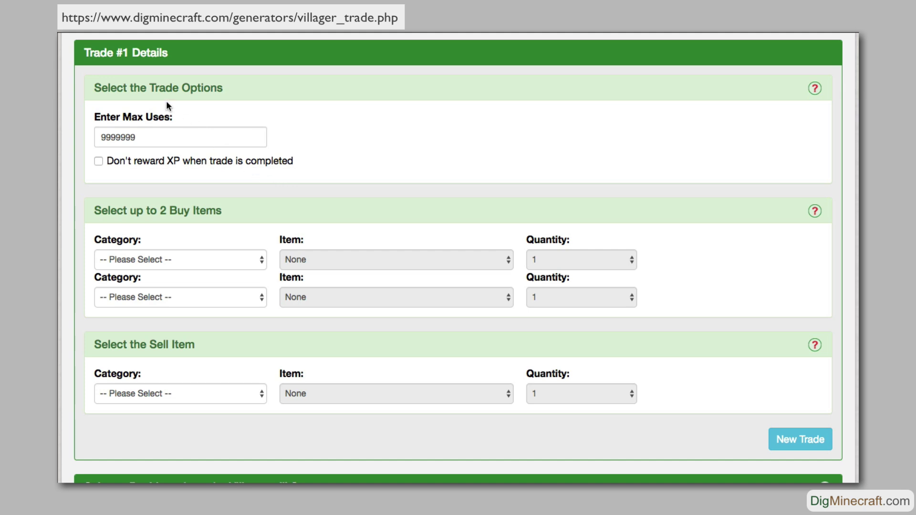
{"action": "left_click_drag", "start_coordinate": [85, 56], "coordinate": [169, 62]}
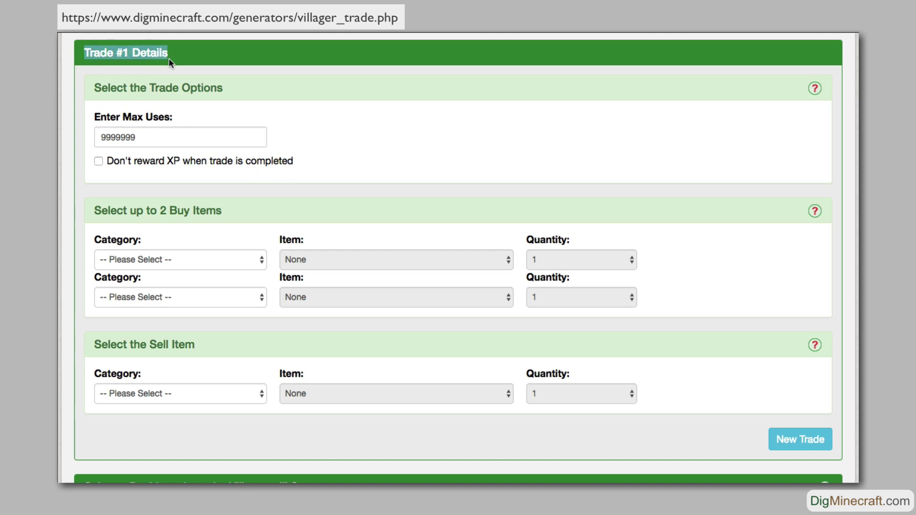
{"action": "left_click", "coordinate": [145, 139]}
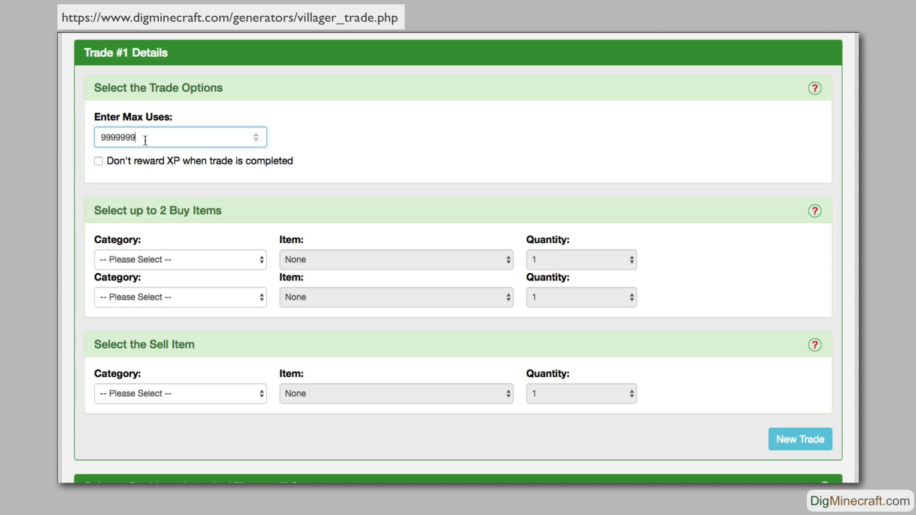
{"action": "left_click_drag", "start_coordinate": [145, 140], "coordinate": [87, 139]}
{"action": "left_click", "coordinate": [98, 162]}
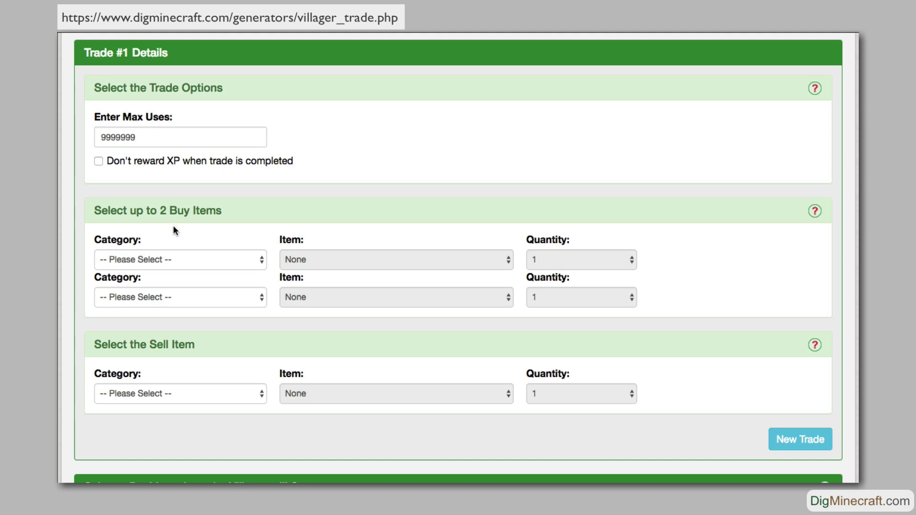
- Make trade one buy 10 Apples from the Food category
{"action": "left_click", "coordinate": [193, 257]}
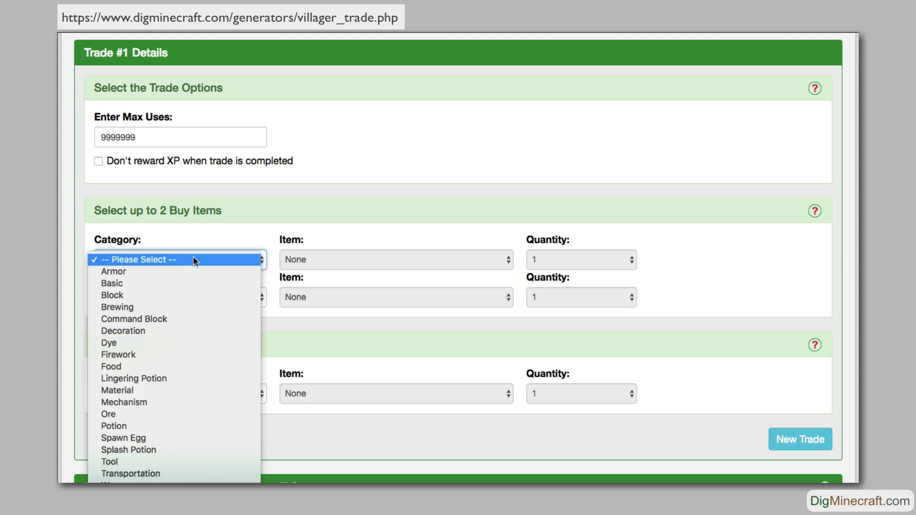
{"action": "left_click", "coordinate": [169, 366]}
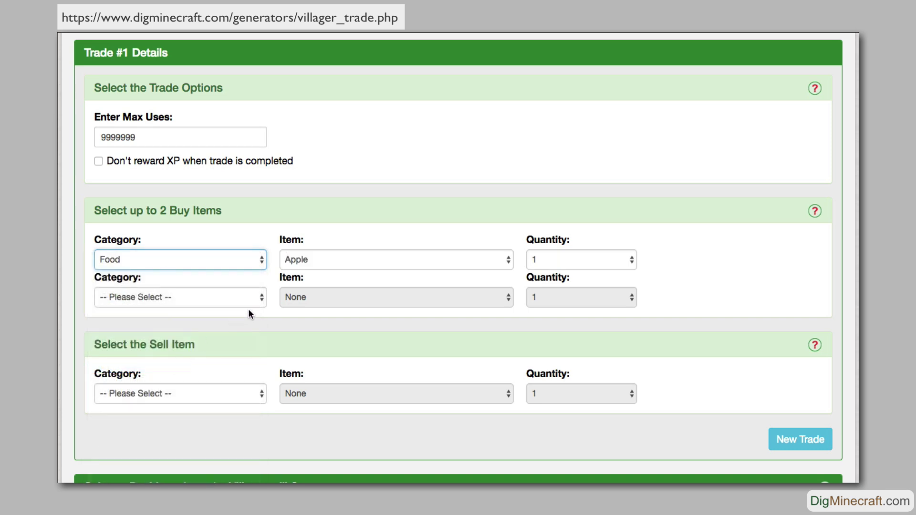
{"action": "left_click", "coordinate": [343, 259]}
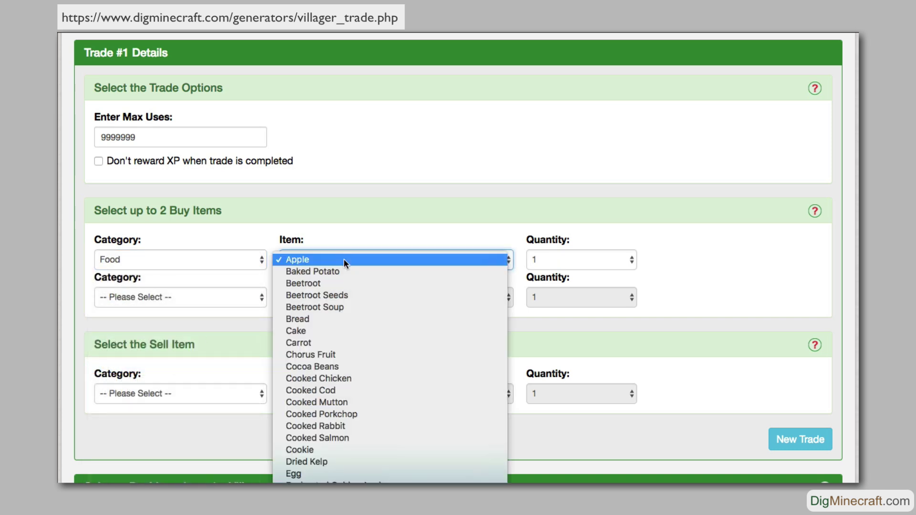
{"action": "left_click", "coordinate": [344, 258]}
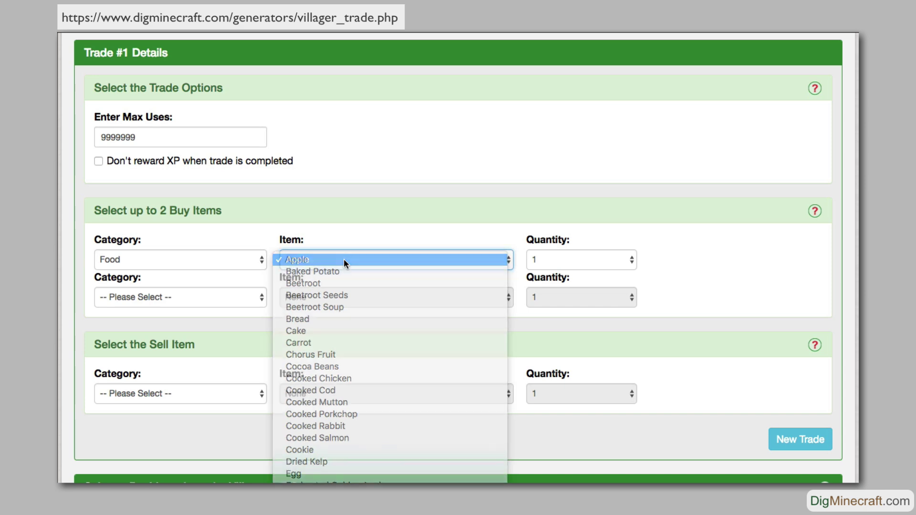
{"action": "left_click", "coordinate": [568, 259]}
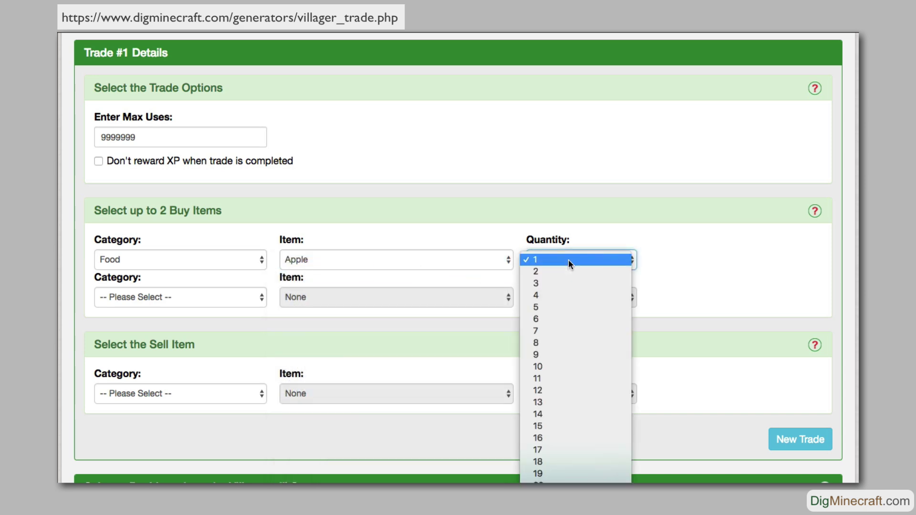
{"action": "left_click", "coordinate": [559, 366]}
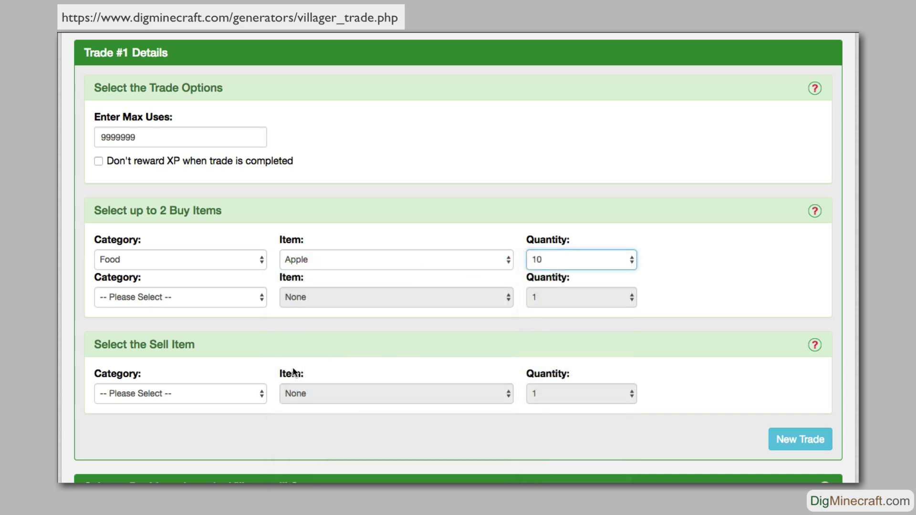
- Make trade one sell 2 Blocks of Diamond from the Block category
{"action": "left_click", "coordinate": [225, 395]}
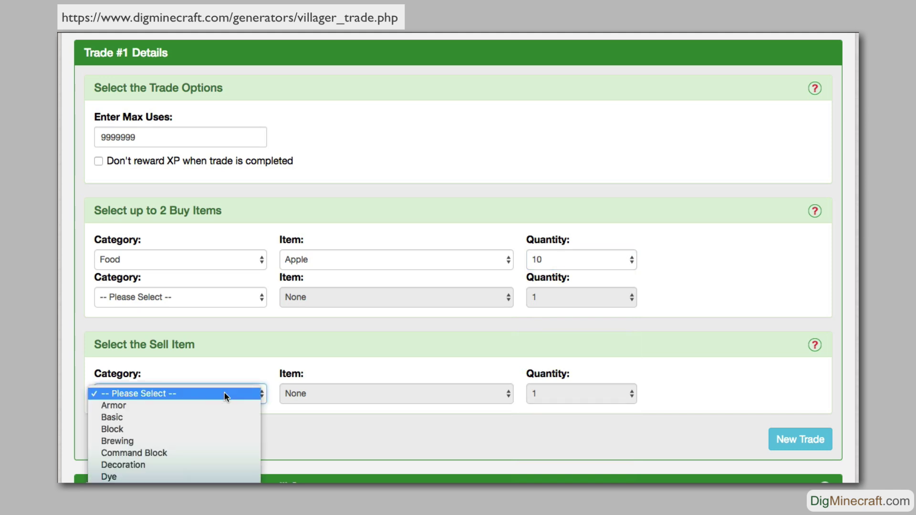
{"action": "left_click", "coordinate": [222, 429]}
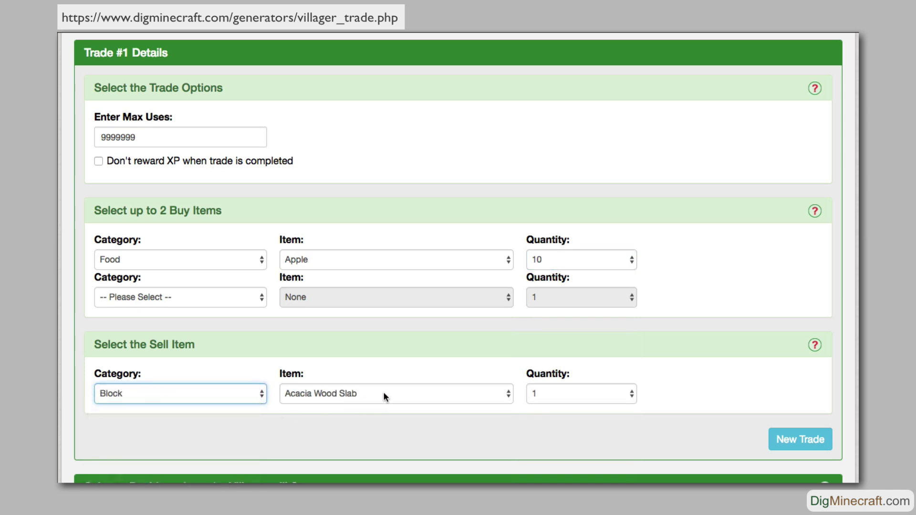
{"action": "left_click", "coordinate": [387, 394]}
{"action": "scroll", "coordinate": [389, 396], "scroll_direction": "down", "scroll_amount": 3}
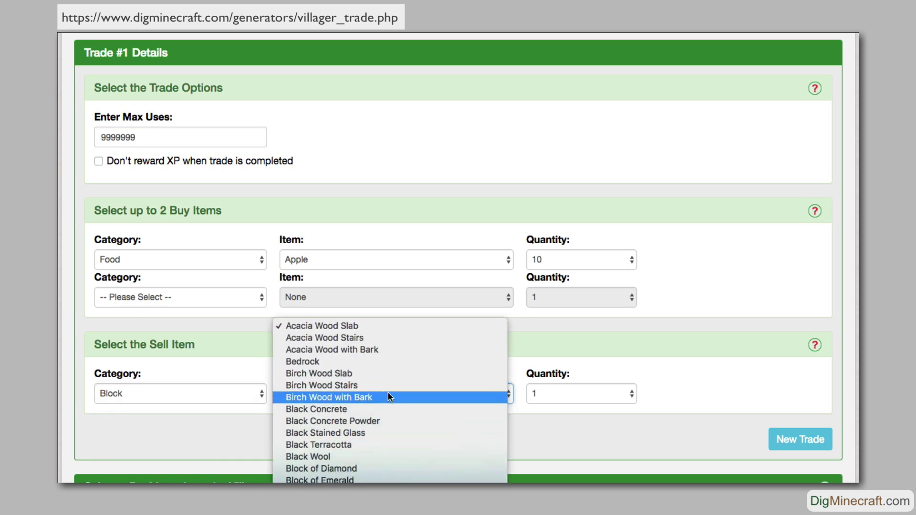
{"action": "scroll", "coordinate": [388, 393], "scroll_direction": "down", "scroll_amount": 5}
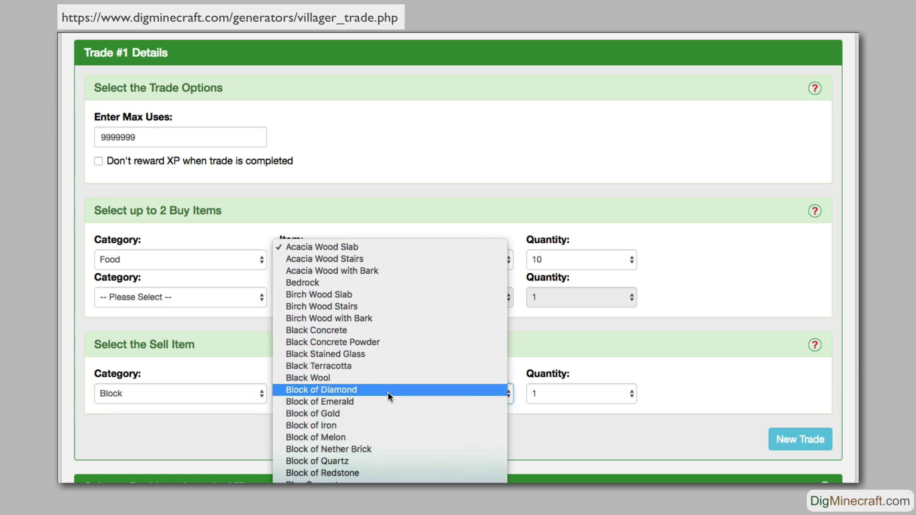
{"action": "left_click", "coordinate": [388, 393]}
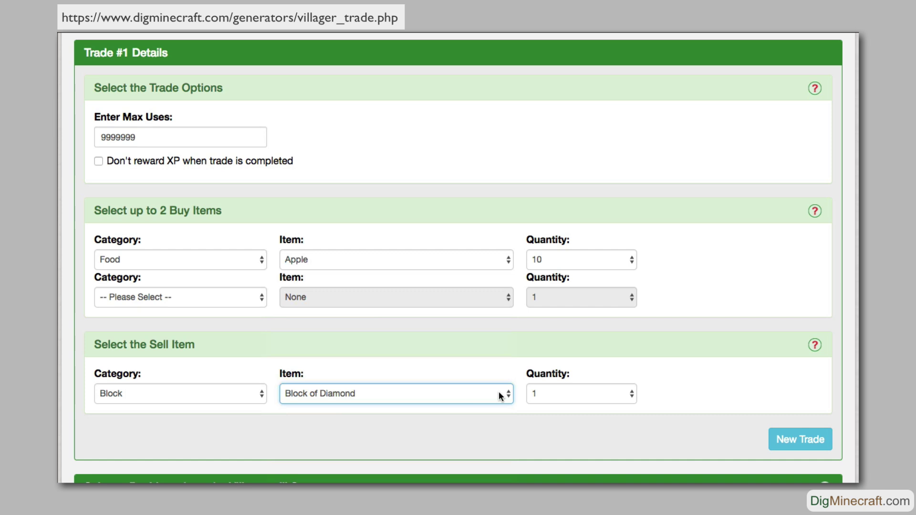
{"action": "left_click", "coordinate": [561, 396]}
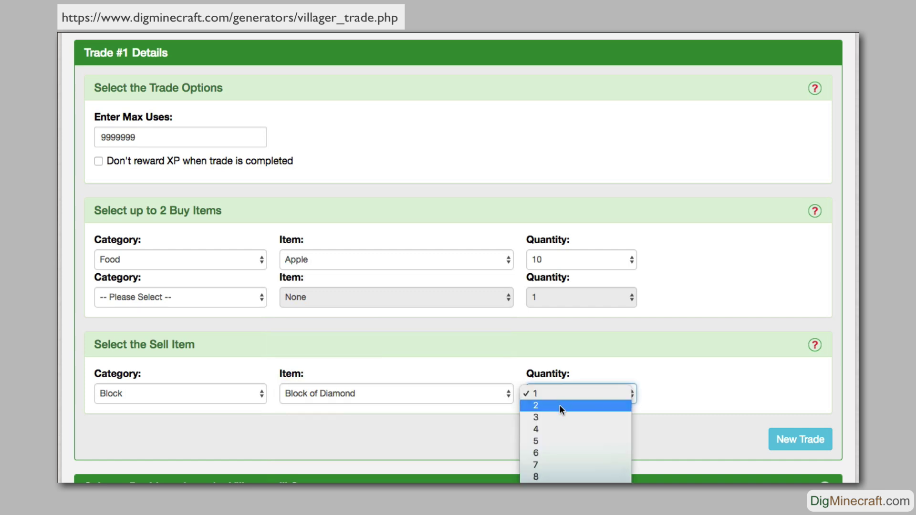
{"action": "left_click", "coordinate": [560, 404]}
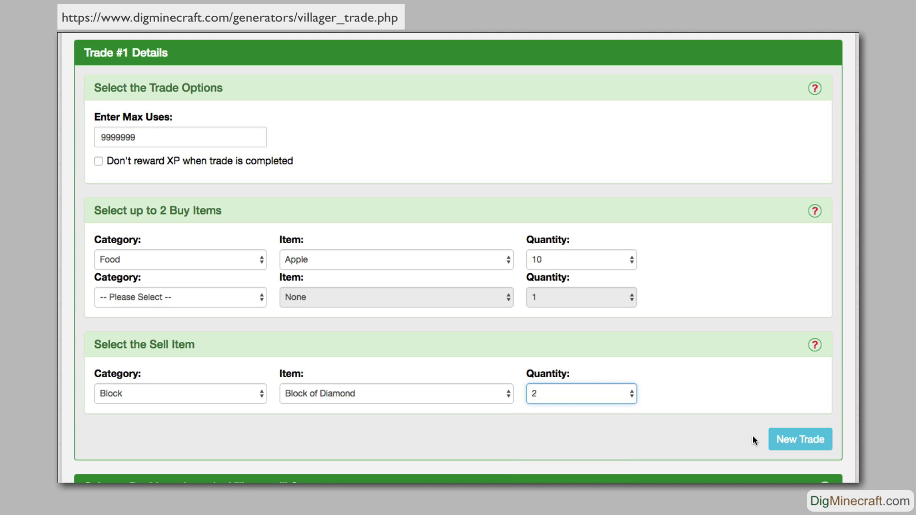
- Add a second trade and bring its Trade #2 Details into view
{"action": "scroll", "coordinate": [752, 435], "scroll_direction": "down", "scroll_amount": 3}
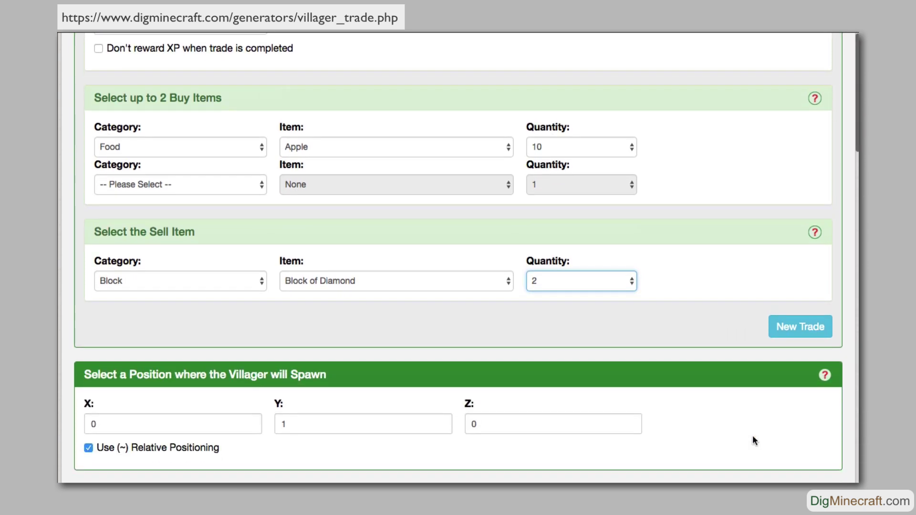
{"action": "left_click", "coordinate": [796, 328]}
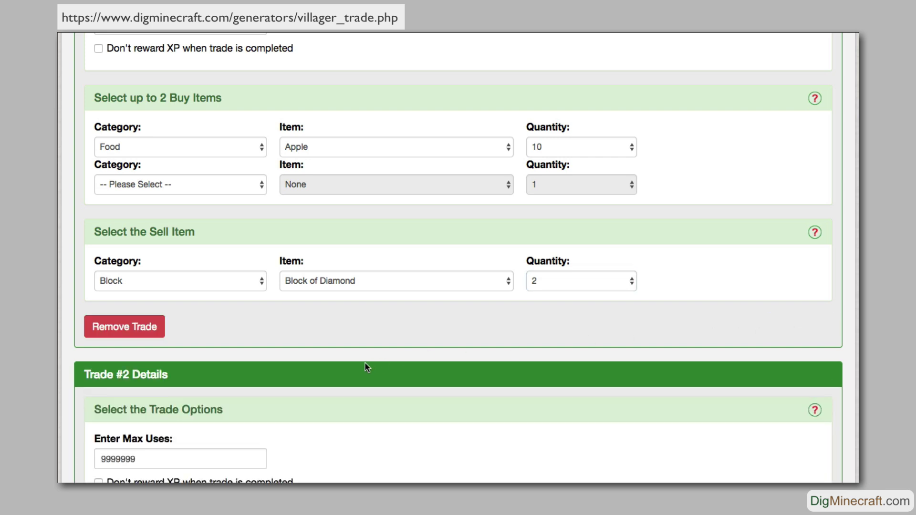
{"action": "scroll", "coordinate": [366, 367], "scroll_direction": "down", "scroll_amount": 5}
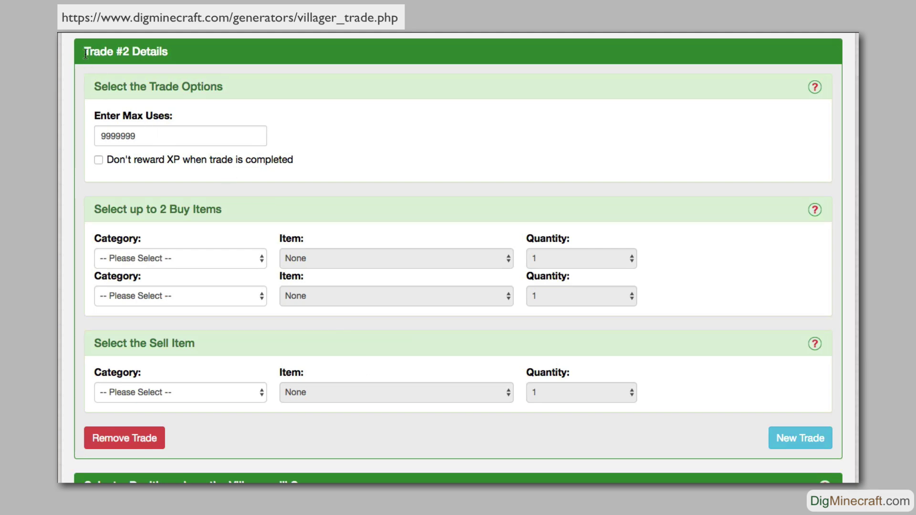
{"action": "left_click_drag", "start_coordinate": [85, 54], "coordinate": [170, 55]}
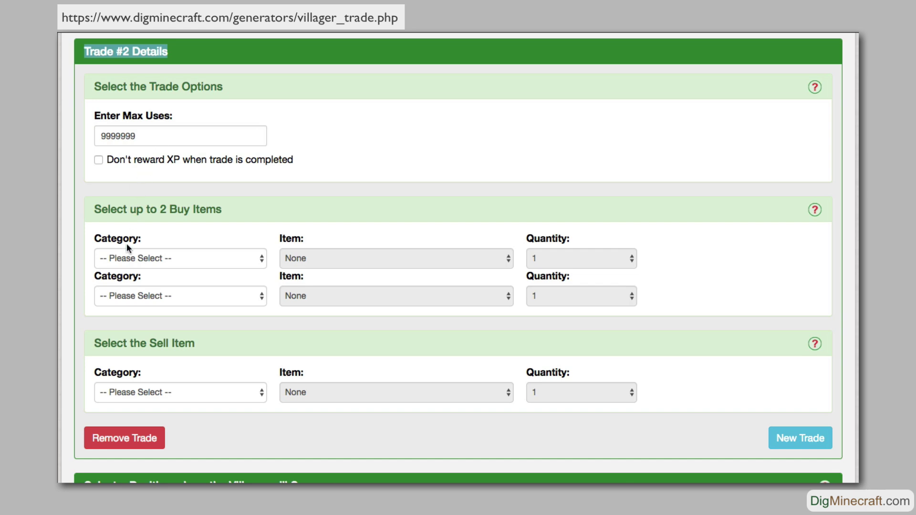
- Set trade two's first buy item to 4 Cyan Dye
{"action": "left_click", "coordinate": [152, 261]}
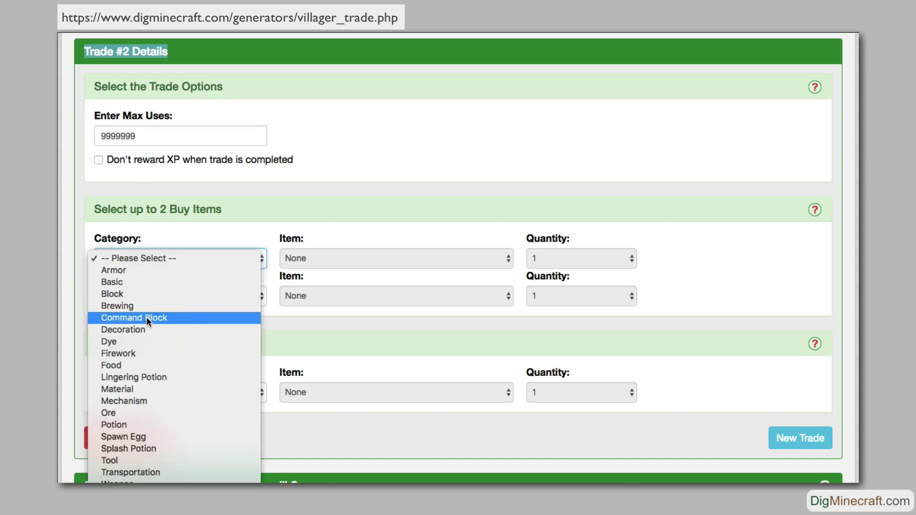
{"action": "left_click", "coordinate": [142, 340]}
{"action": "left_click", "coordinate": [358, 261]}
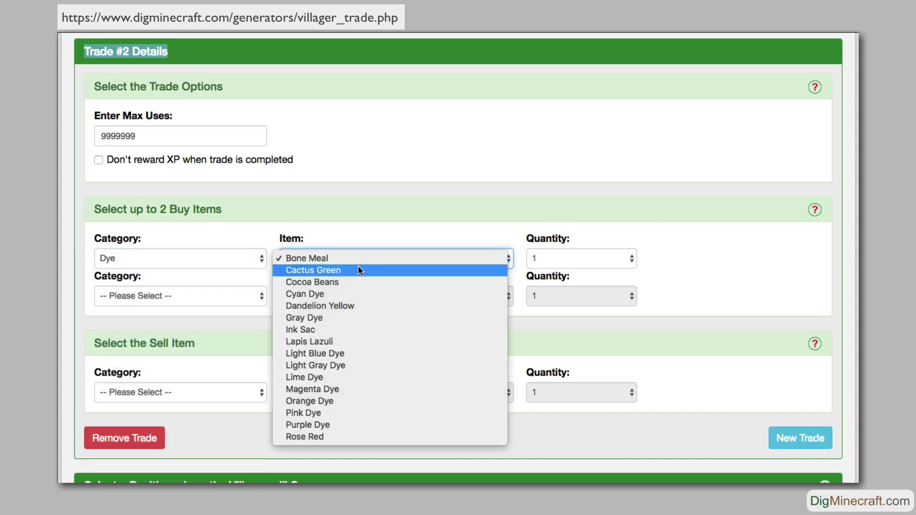
{"action": "left_click", "coordinate": [354, 294]}
{"action": "left_click", "coordinate": [559, 258]}
{"action": "left_click", "coordinate": [556, 294]}
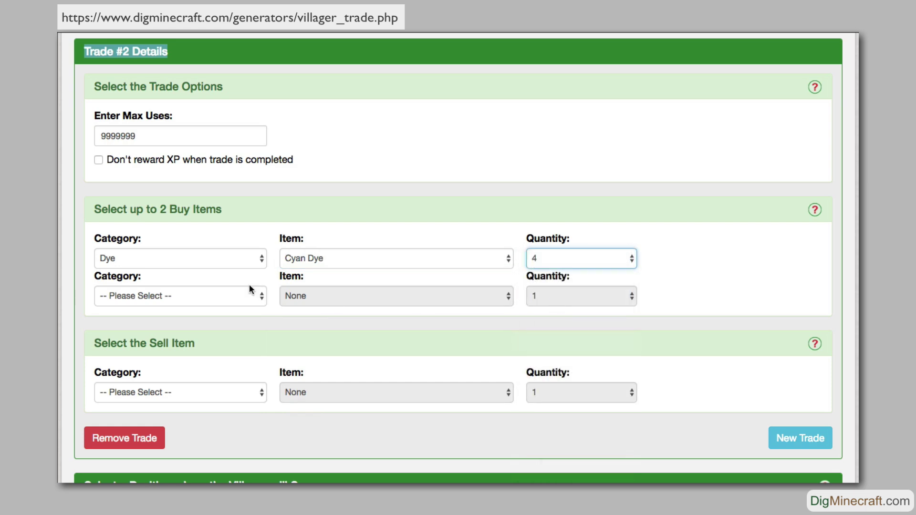
- Set trade two's second buy item to 6 Bedrock
{"action": "left_click", "coordinate": [210, 295]}
{"action": "left_click", "coordinate": [204, 328]}
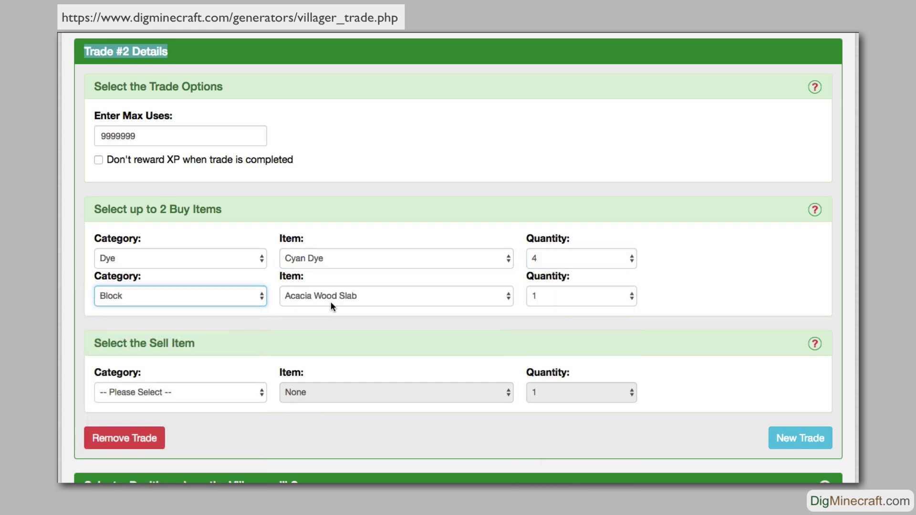
{"action": "left_click", "coordinate": [373, 296]}
{"action": "left_click", "coordinate": [366, 331]}
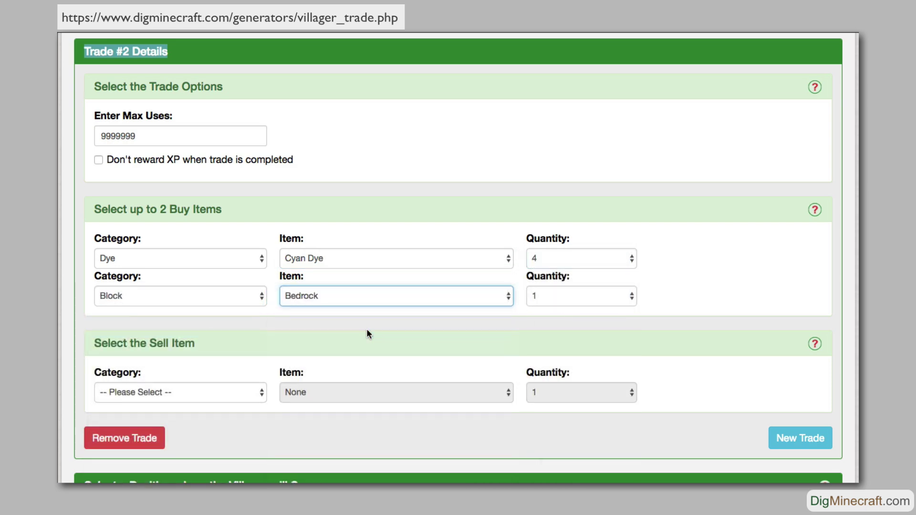
{"action": "left_click", "coordinate": [568, 299]}
{"action": "left_click", "coordinate": [571, 356]}
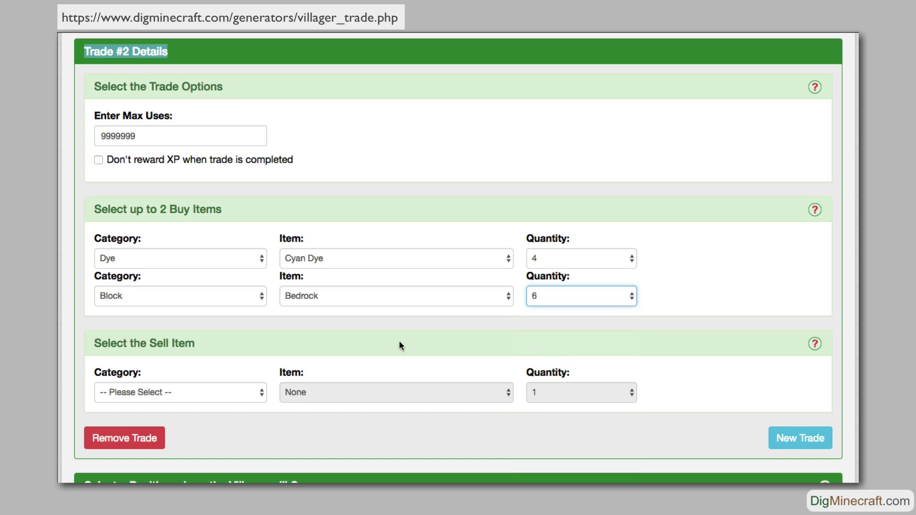
- Make trade two sell 1 Diamond Chestplate from the Armor category
{"action": "scroll", "coordinate": [278, 358], "scroll_direction": "down", "scroll_amount": 3}
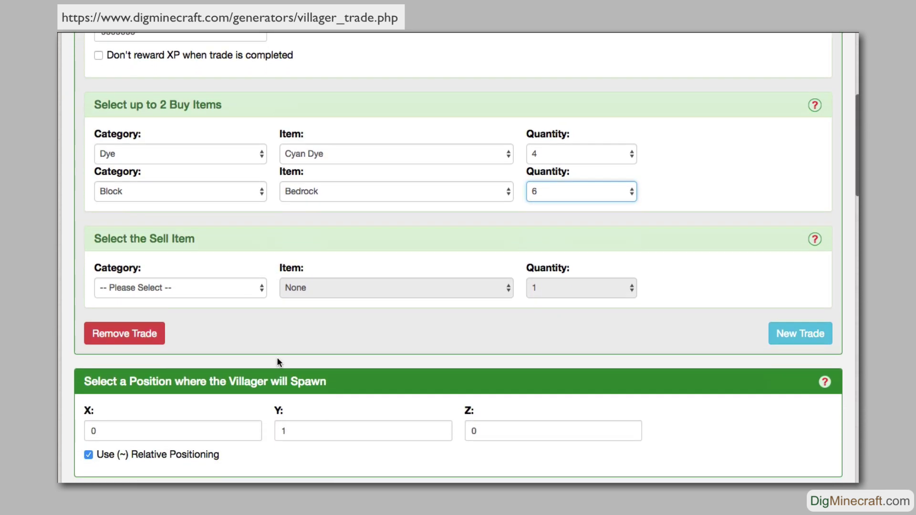
{"action": "left_click", "coordinate": [193, 287]}
{"action": "left_click", "coordinate": [186, 299]}
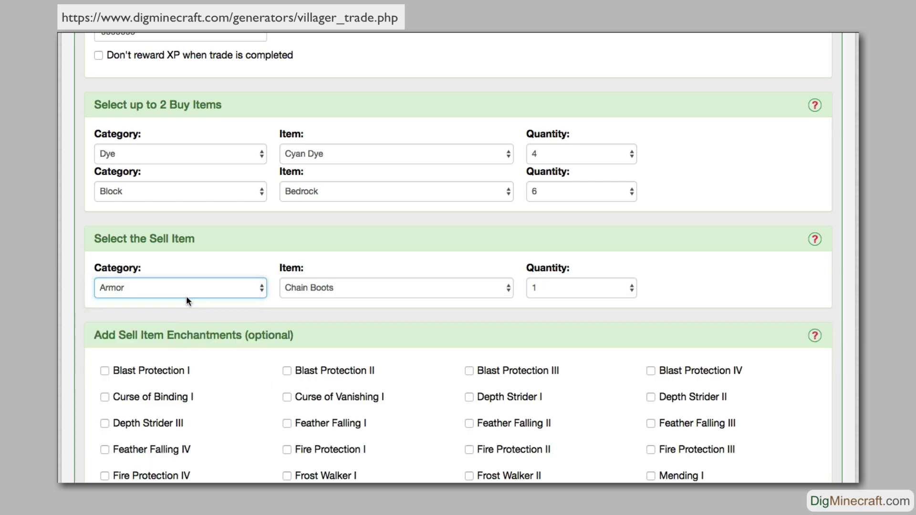
{"action": "left_click", "coordinate": [349, 289]}
{"action": "left_click", "coordinate": [350, 346]}
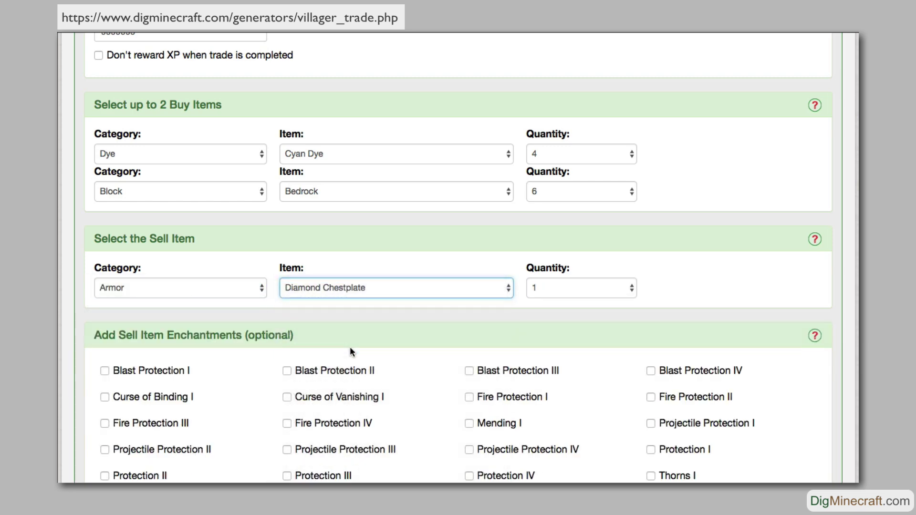
{"action": "left_click", "coordinate": [568, 289]}
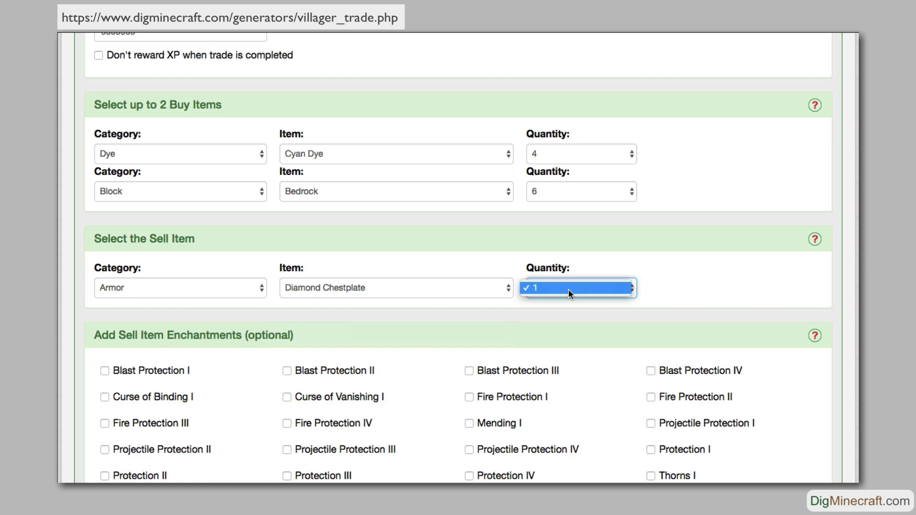
{"action": "left_click", "coordinate": [568, 288]}
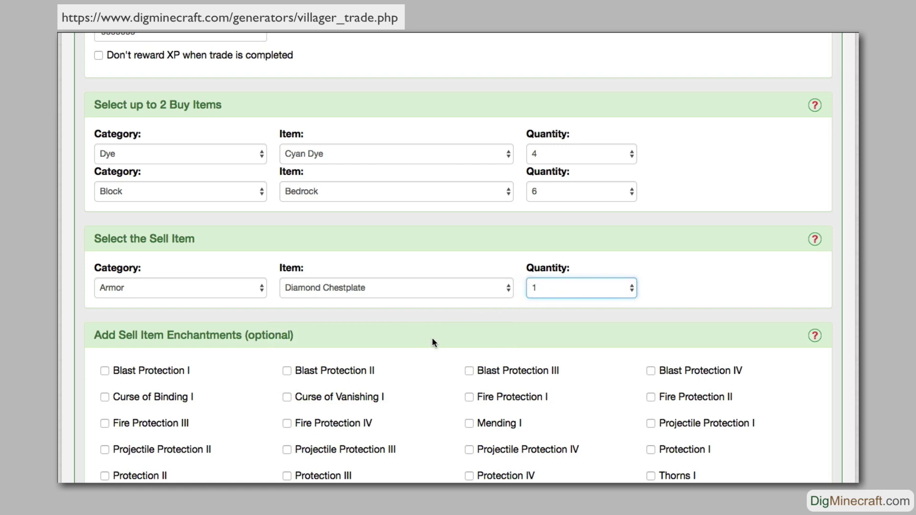
{"action": "scroll", "coordinate": [432, 342], "scroll_direction": "down", "scroll_amount": 5}
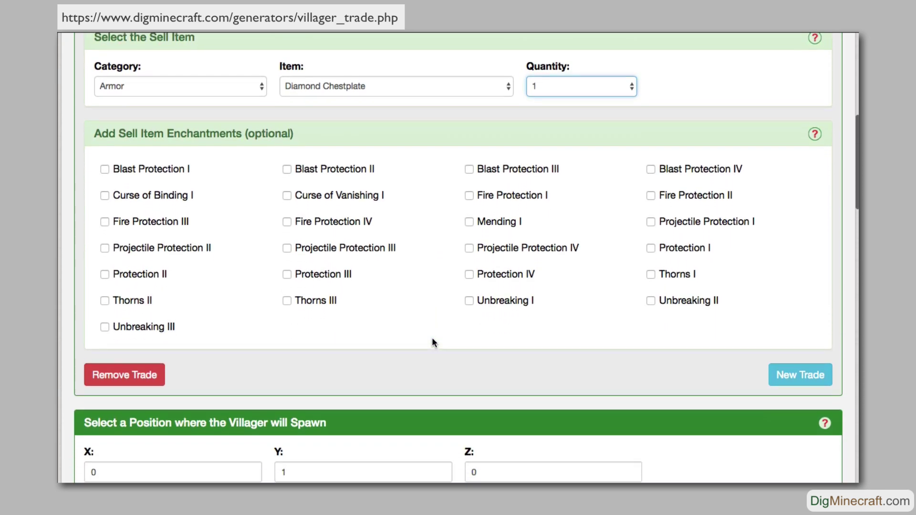
- Add Unbreaking I to the chestplate's enchantments alongside Projectile Protection III
{"action": "scroll", "coordinate": [431, 338], "scroll_direction": "down", "scroll_amount": 2}
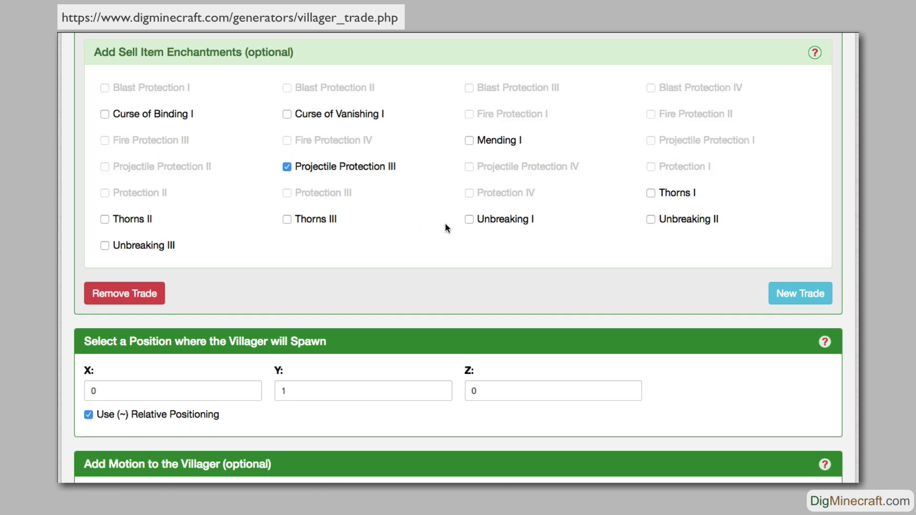
{"action": "left_click", "coordinate": [469, 220]}
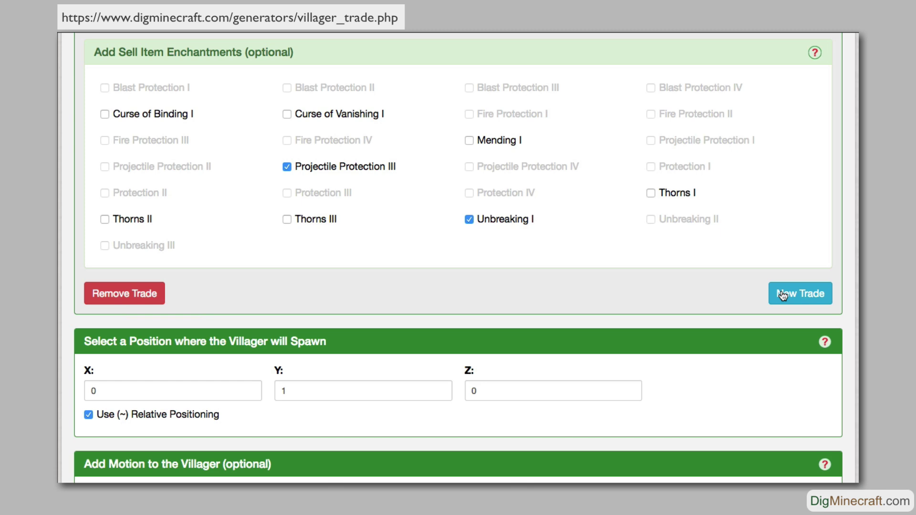
- Under Add Effects to the Villager, select Regeneration II along with Water Breathing
{"action": "scroll", "coordinate": [453, 325], "scroll_direction": "down", "scroll_amount": 2}
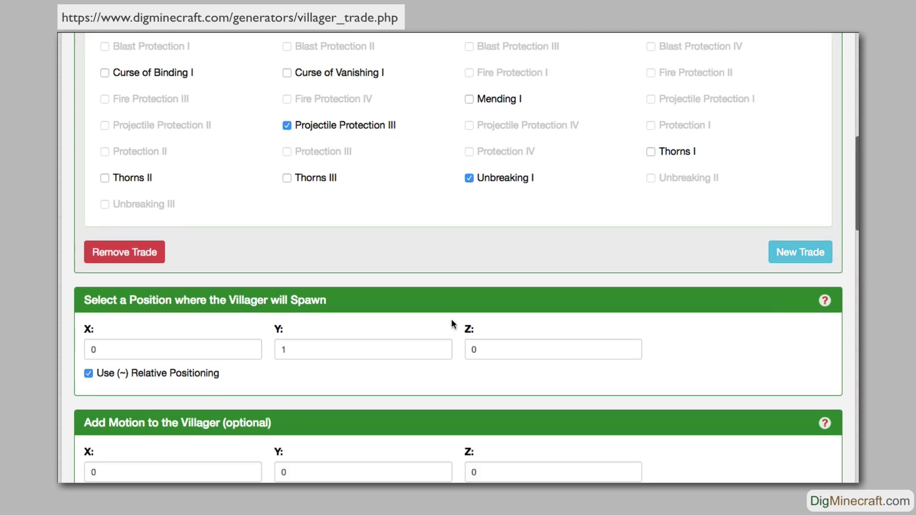
{"action": "scroll", "coordinate": [453, 325], "scroll_direction": "down", "scroll_amount": 10}
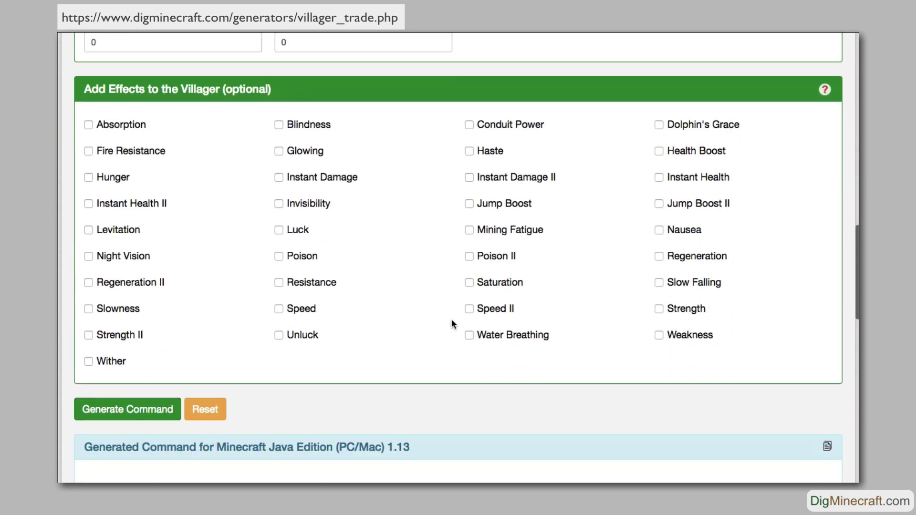
{"action": "scroll", "coordinate": [452, 320], "scroll_direction": "down", "scroll_amount": 2}
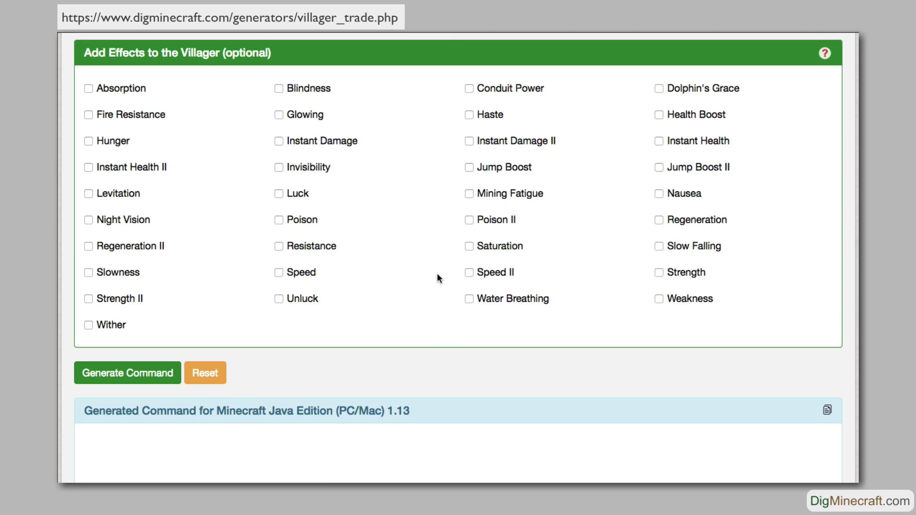
{"action": "left_click", "coordinate": [114, 249]}
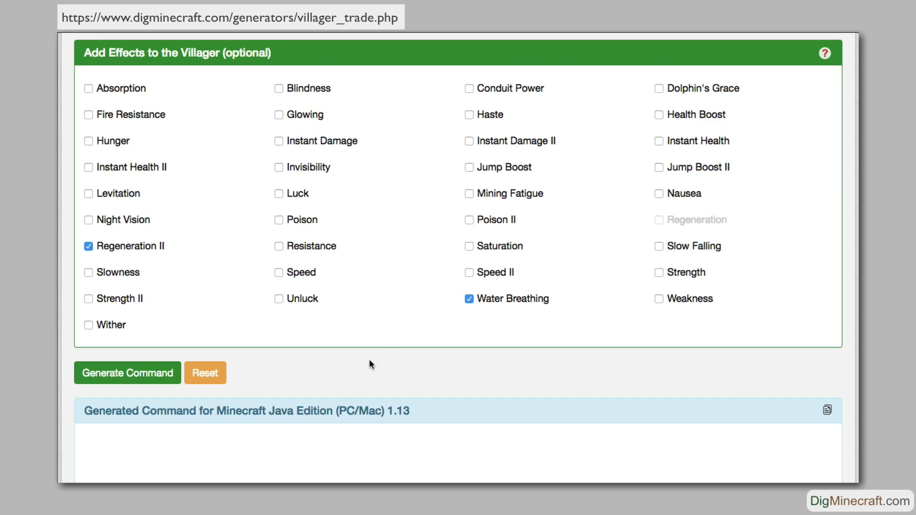
{"action": "scroll", "coordinate": [371, 364], "scroll_direction": "down", "scroll_amount": 5}
{"action": "scroll", "coordinate": [369, 362], "scroll_direction": "down", "scroll_amount": 1}
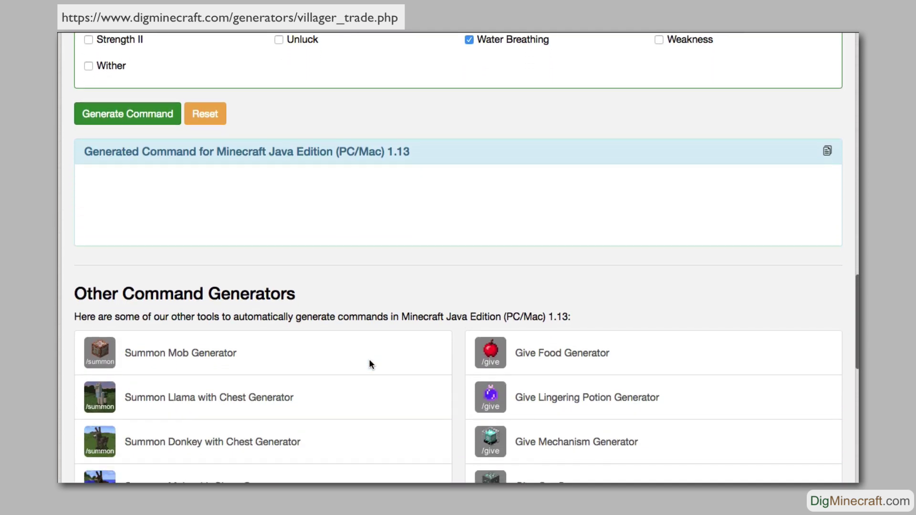
- Generate the command, review the command-block tip and command text, then copy it
{"action": "left_click", "coordinate": [125, 119]}
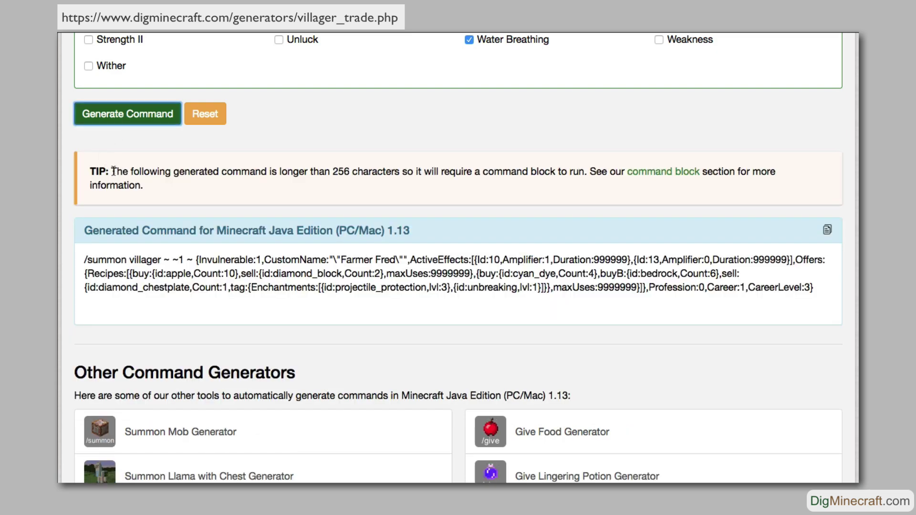
{"action": "left_click_drag", "start_coordinate": [114, 171], "coordinate": [137, 189]}
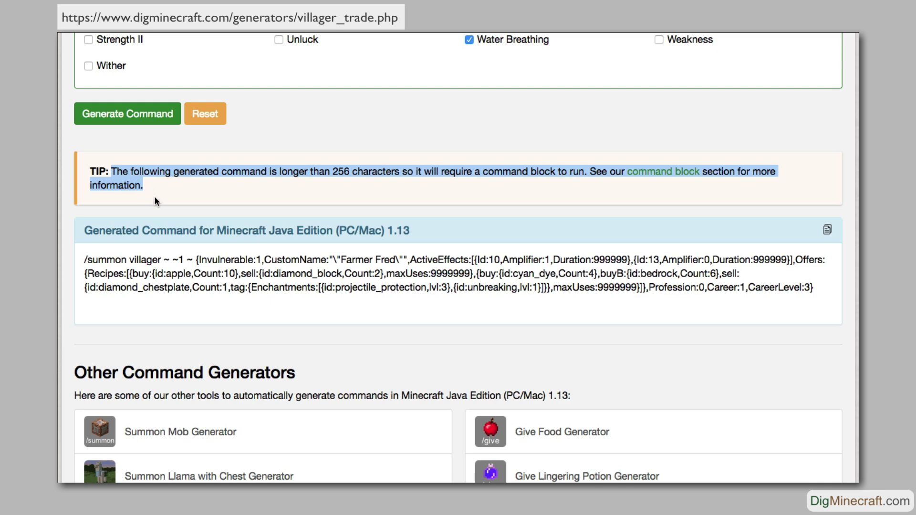
{"action": "left_click", "coordinate": [153, 196]}
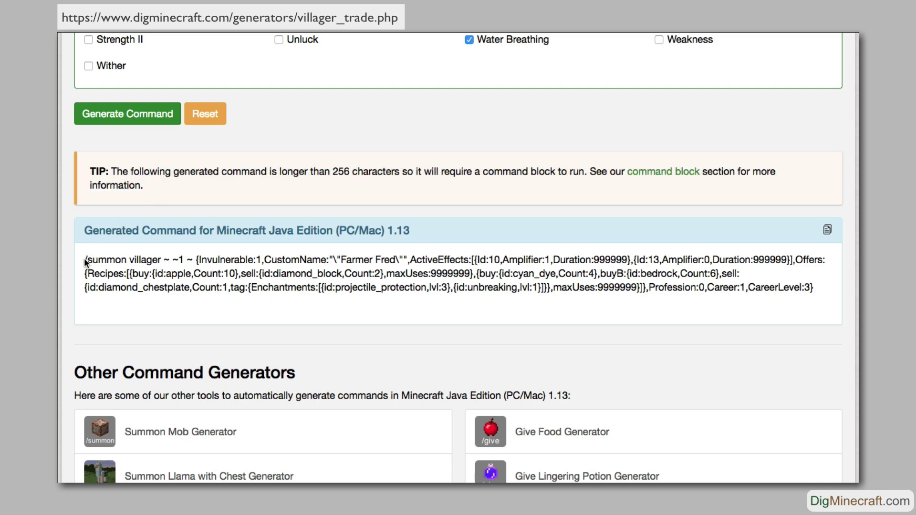
{"action": "left_click_drag", "start_coordinate": [85, 260], "coordinate": [112, 302]}
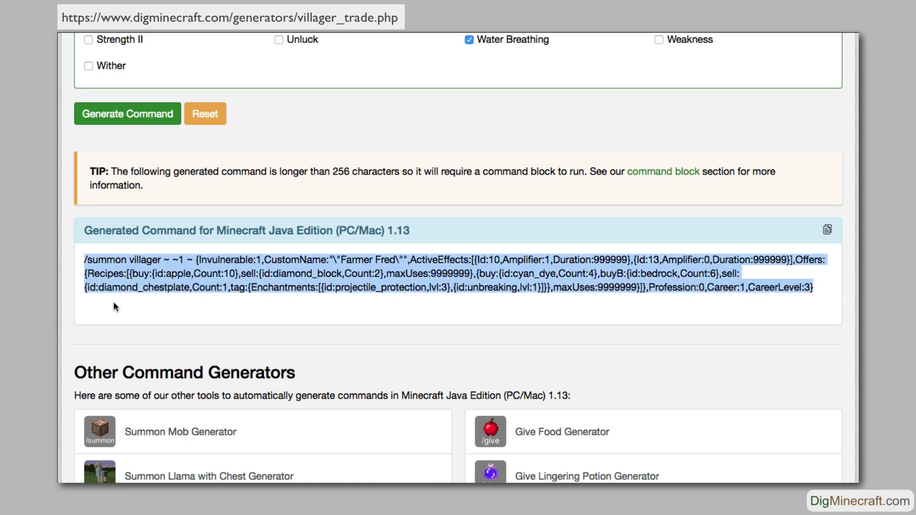
{"action": "left_click", "coordinate": [148, 313]}
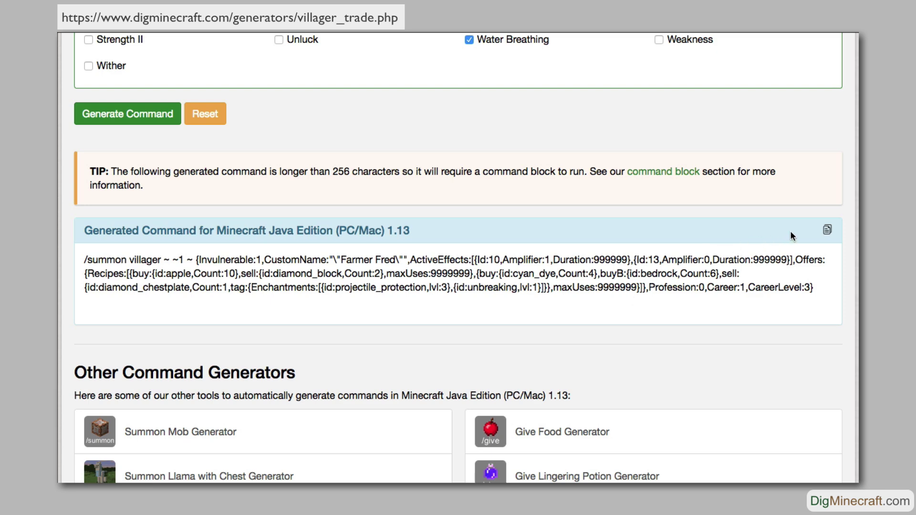
{"action": "left_click", "coordinate": [826, 231]}
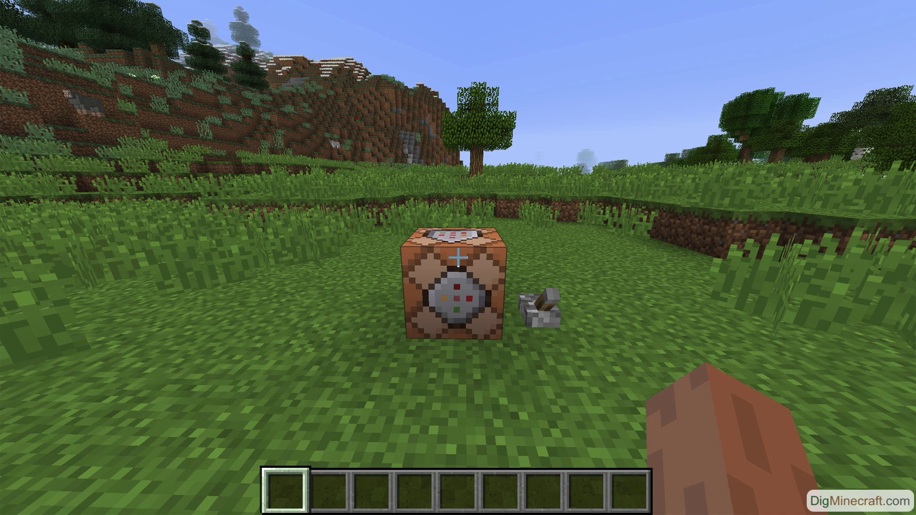
- Paste the copied /summon villager command into the command block's Console Command and save
{"action": "right_click", "coordinate": [458, 258]}
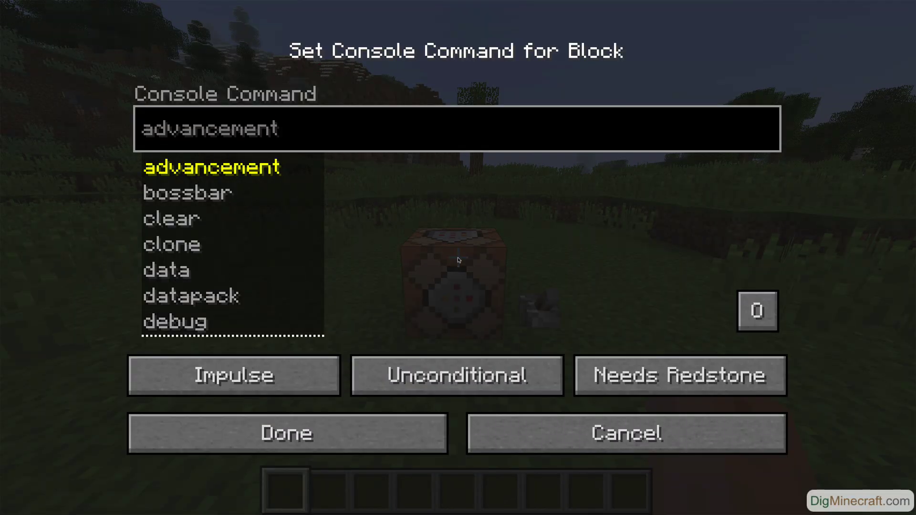
{"action": "key", "text": "ctrl+v"}
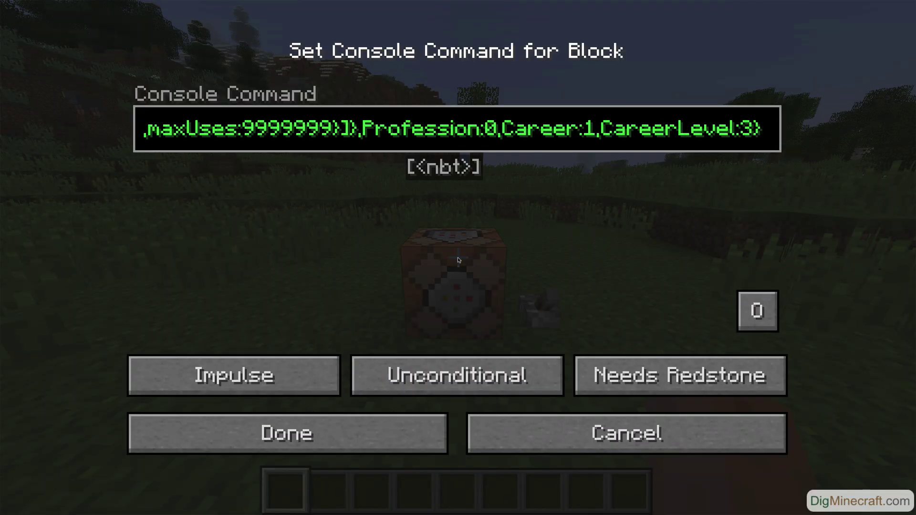
{"action": "left_click", "coordinate": [286, 433]}
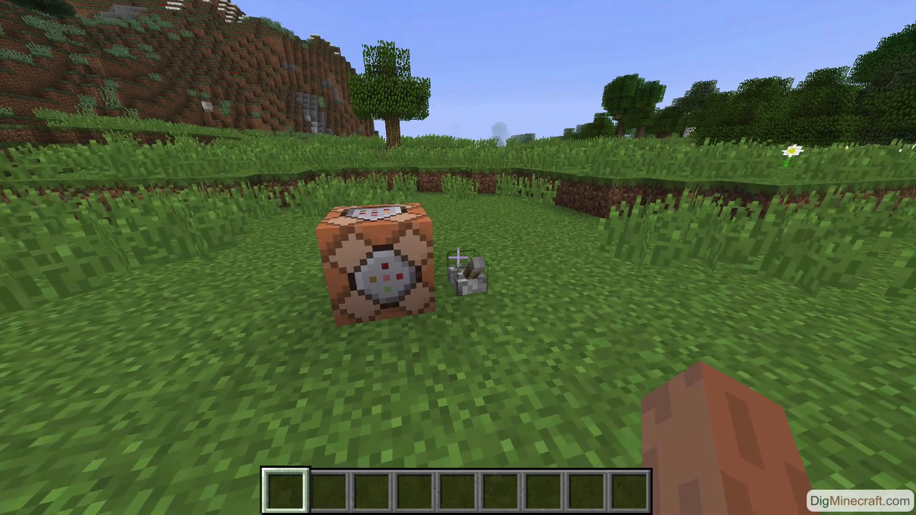
- Power the command block to summon Farmer Fred, then check his Apple and Diamond Chestplate trades
{"action": "right_click", "coordinate": [457, 258]}
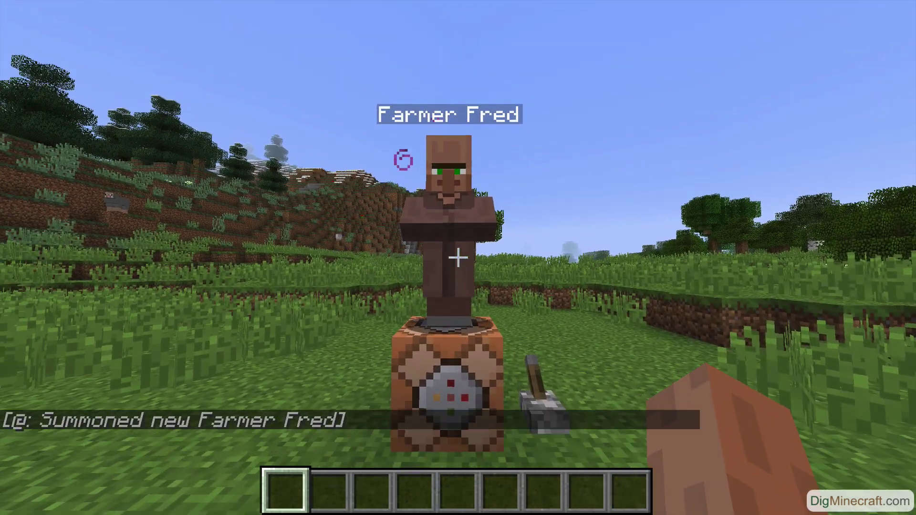
{"action": "right_click", "coordinate": [458, 257]}
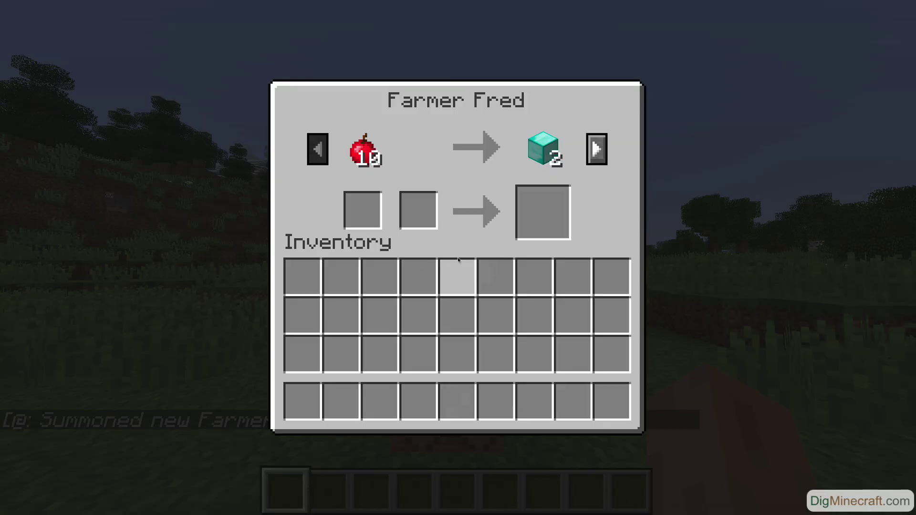
{"action": "left_click", "coordinate": [597, 150]}
{"action": "mouse_move", "coordinate": [554, 152]}
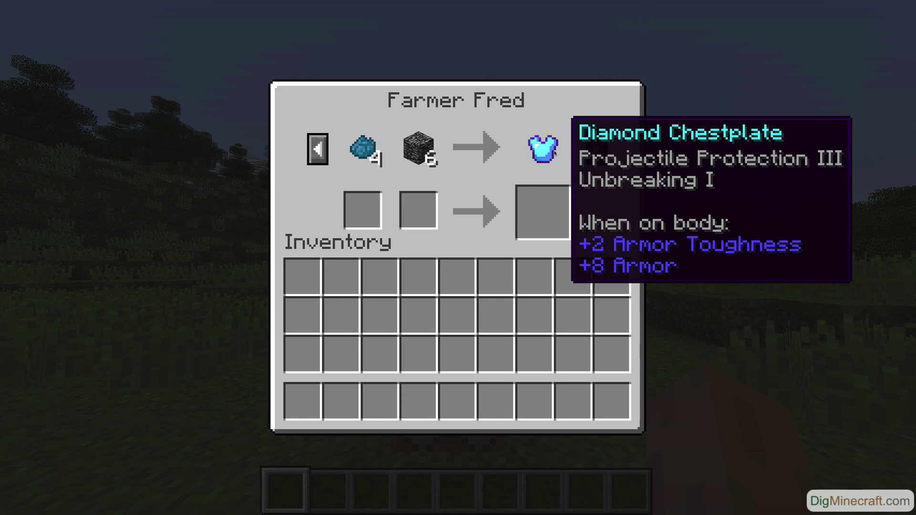
{"action": "key", "text": "Escape"}
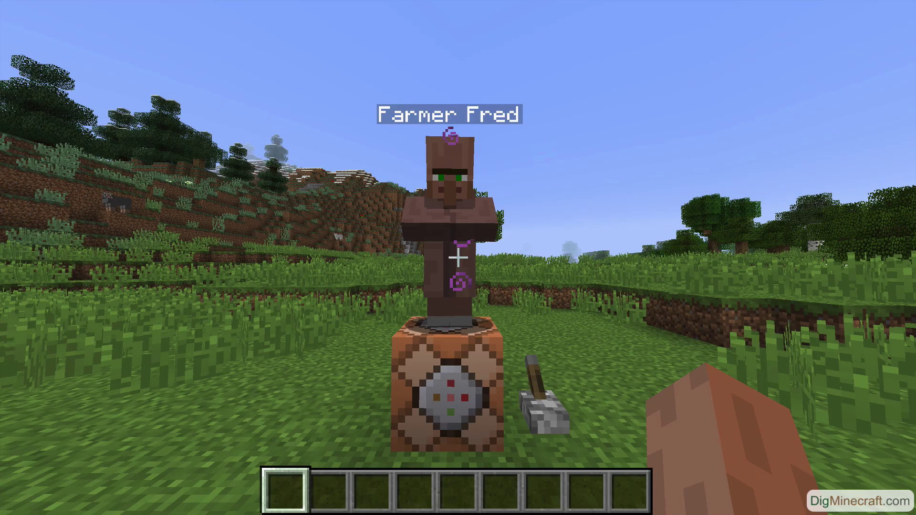